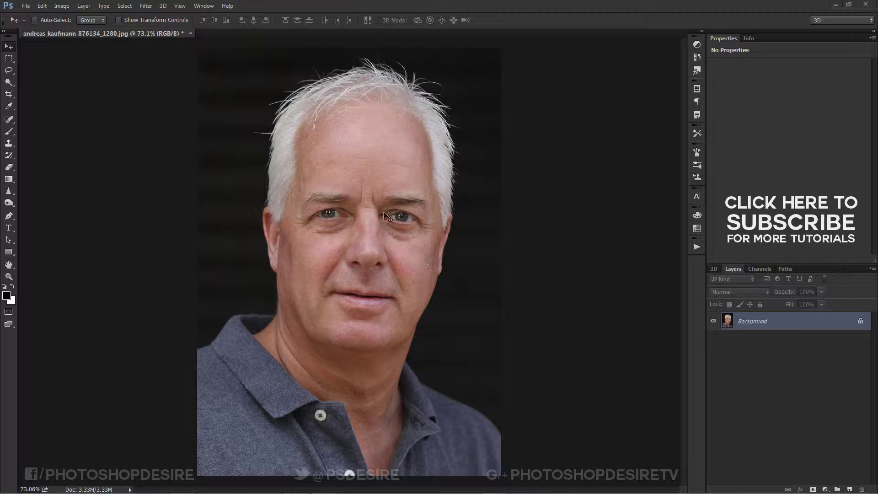
Step: Create a new action set named 'PSDESIRE - REDUCE SKIN FLAWS' in the Actions panel
scroll(361, 227, "up", 4)
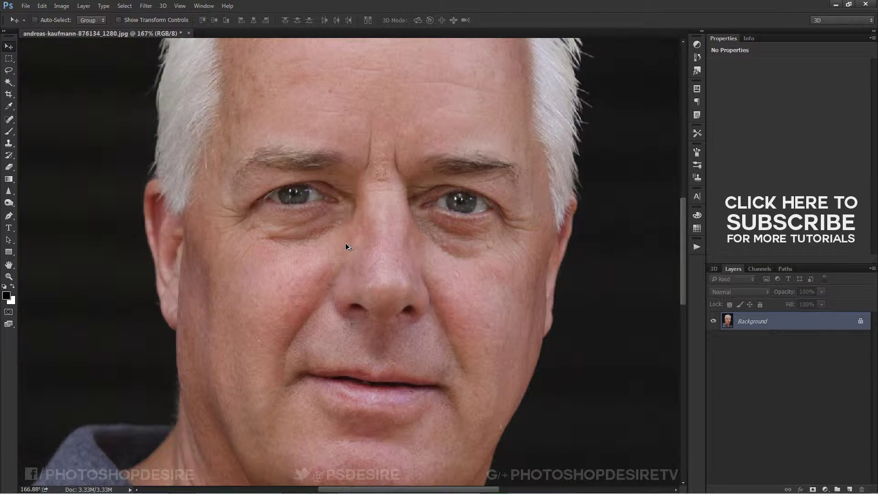
scroll(345, 243, "down", 3)
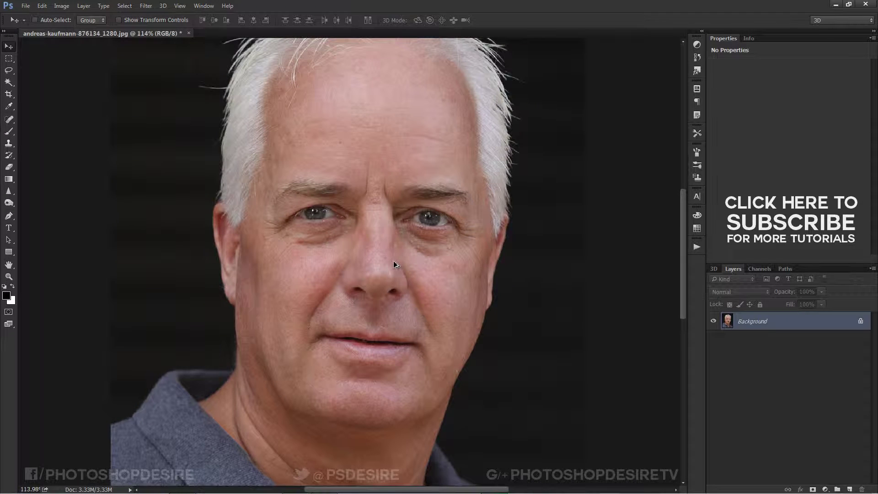
scroll(384, 261, "down", 2)
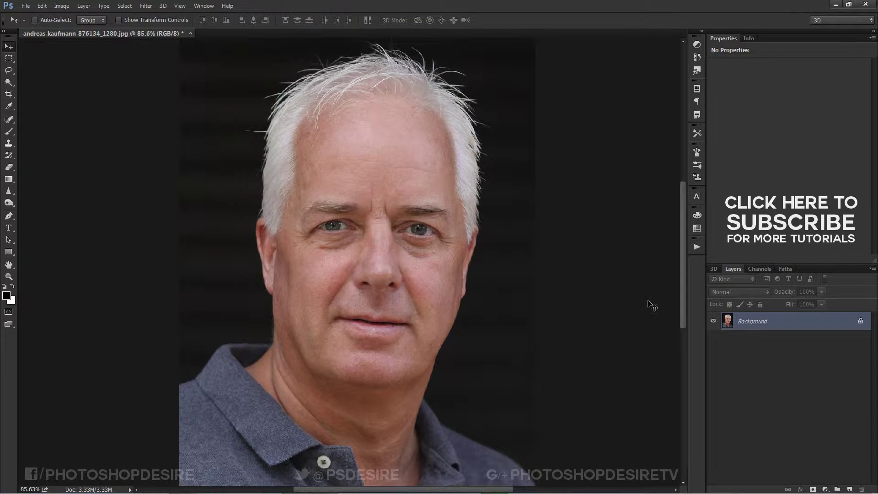
left_click(696, 247)
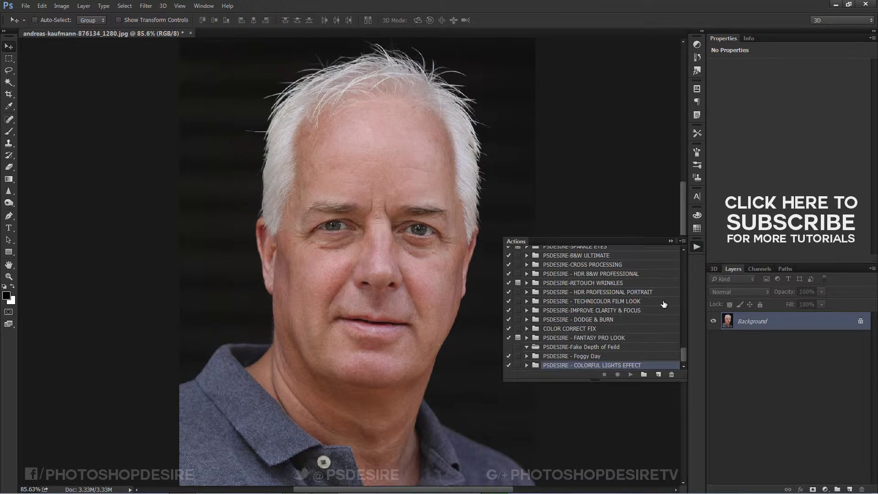
left_click(645, 374)
type("PSDESIRE - REDU")
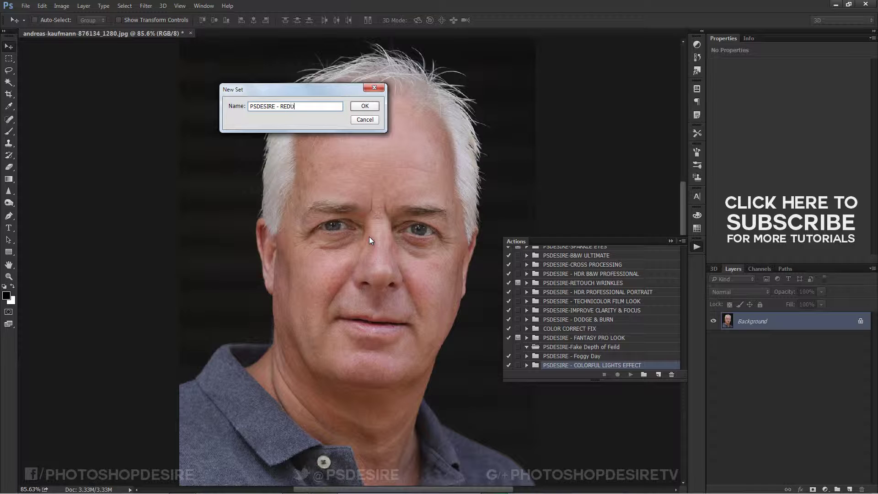
type("CE SKIN FLAWS")
left_click(362, 106)
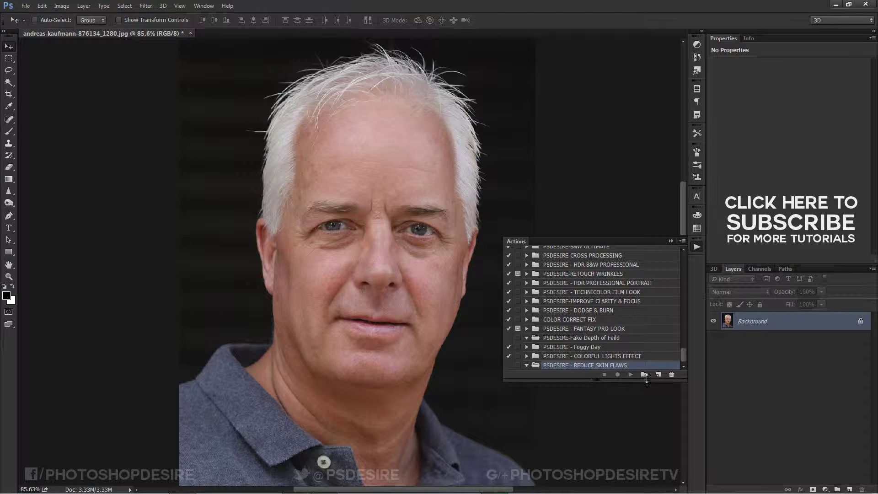
Step: Start recording a new action named 'reduce skin flaws' inside that set
left_click(682, 241)
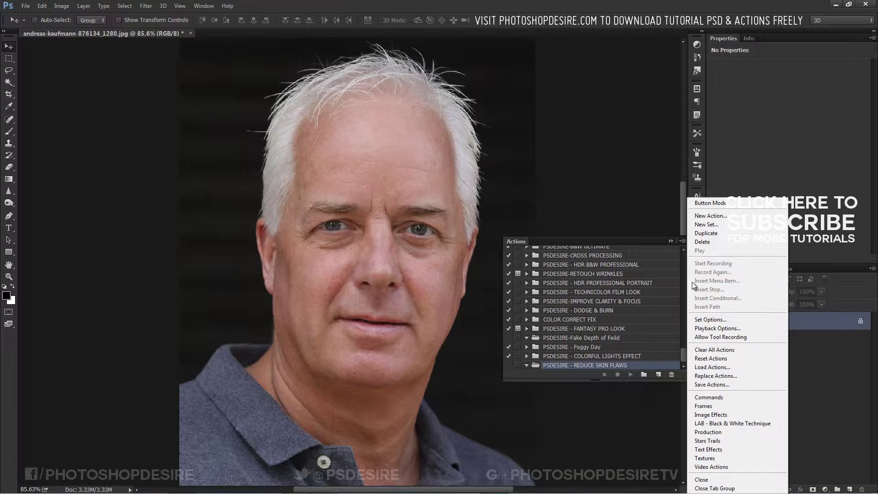
left_click(711, 215)
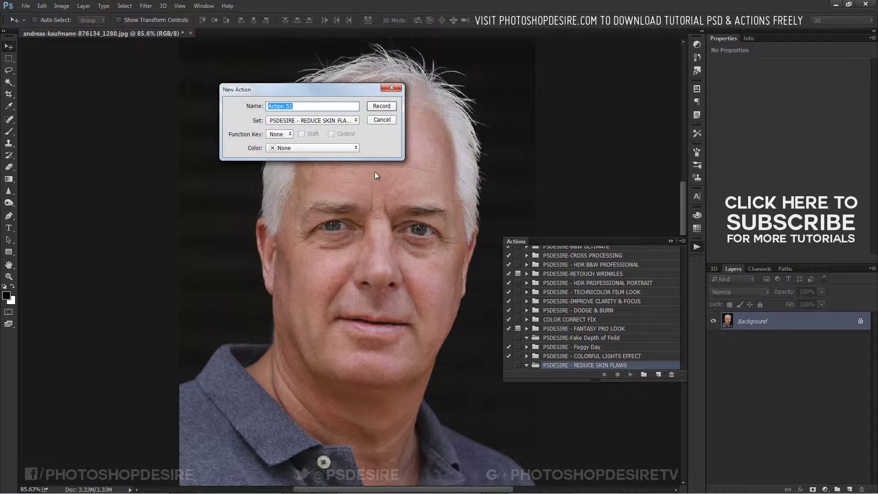
type("reduce skin flaws")
left_click(387, 107)
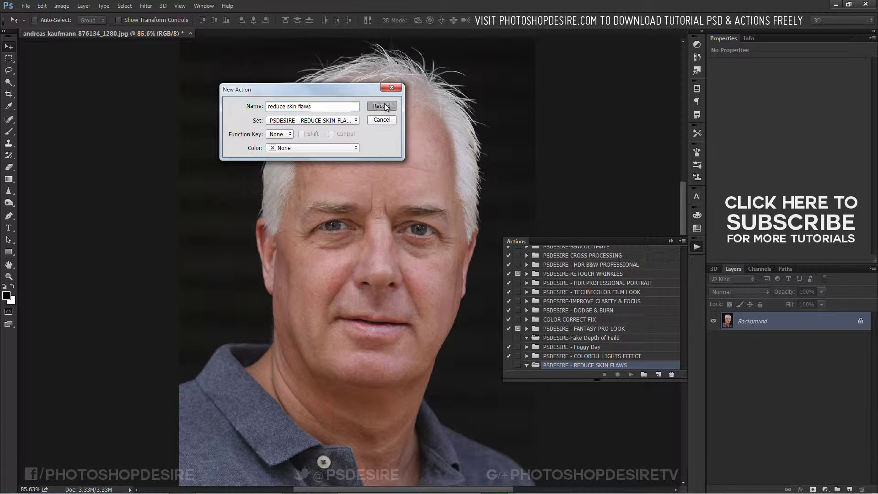
left_click(671, 241)
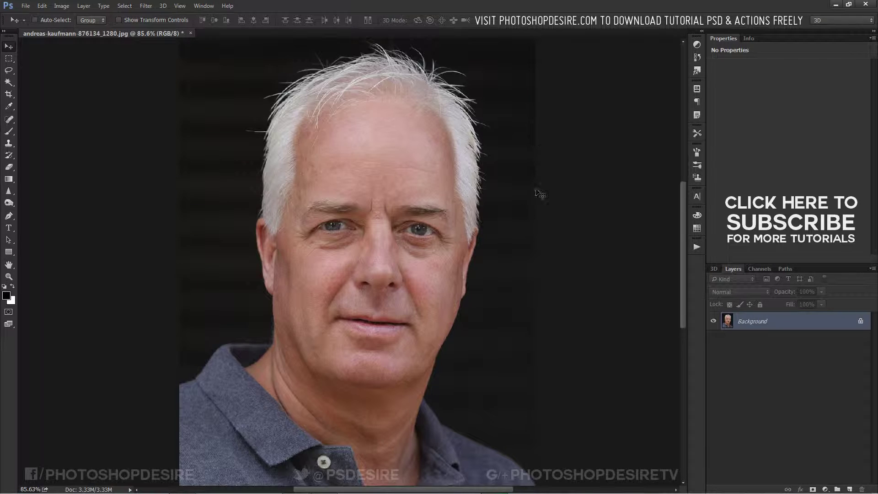
Step: Convert the portrait to CMYK Color mode, accepting the conversion warning
left_click(64, 7)
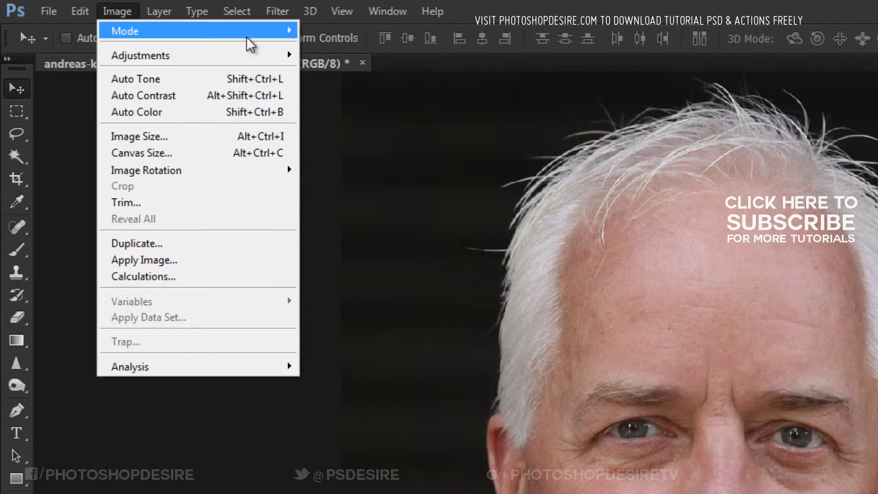
mouse_move(288, 33)
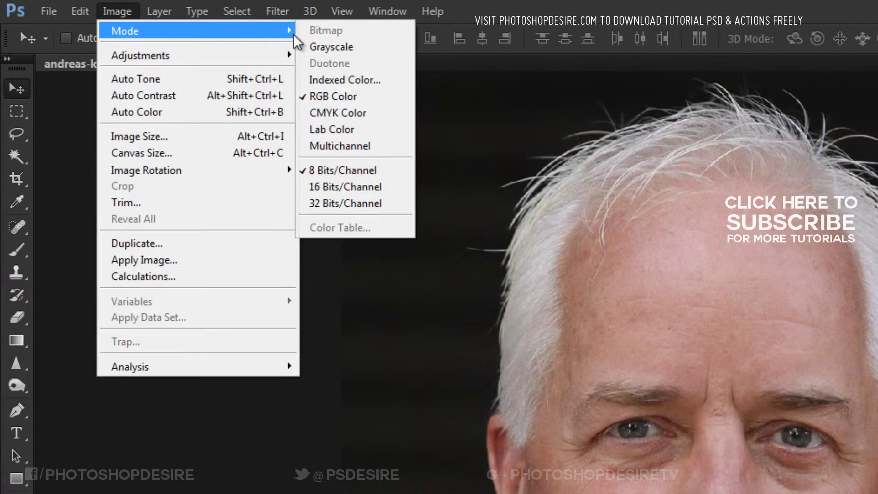
left_click(336, 112)
left_click(552, 225)
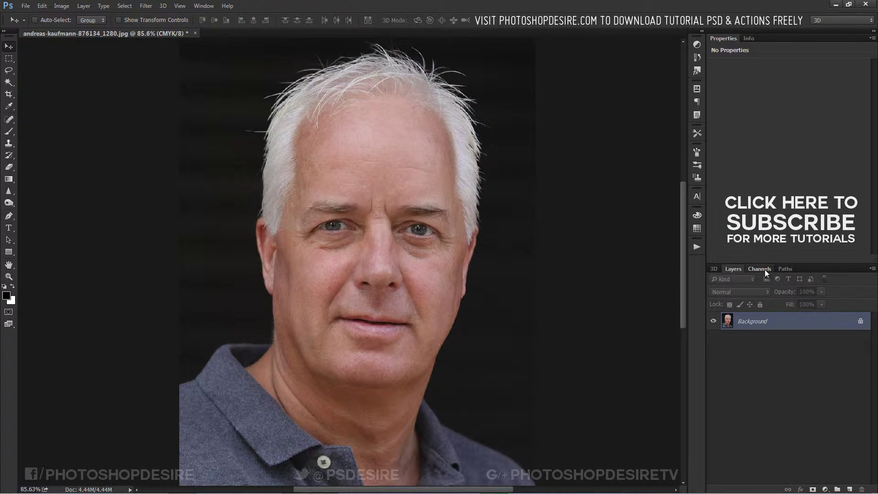
Step: Compare the Cyan, Magenta, Yellow and Black channels and settle on Yellow
left_click(765, 270)
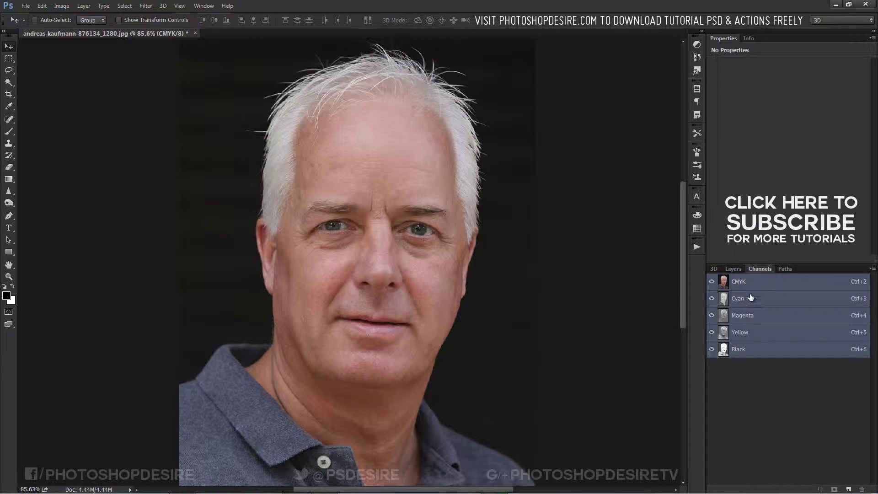
left_click(752, 300)
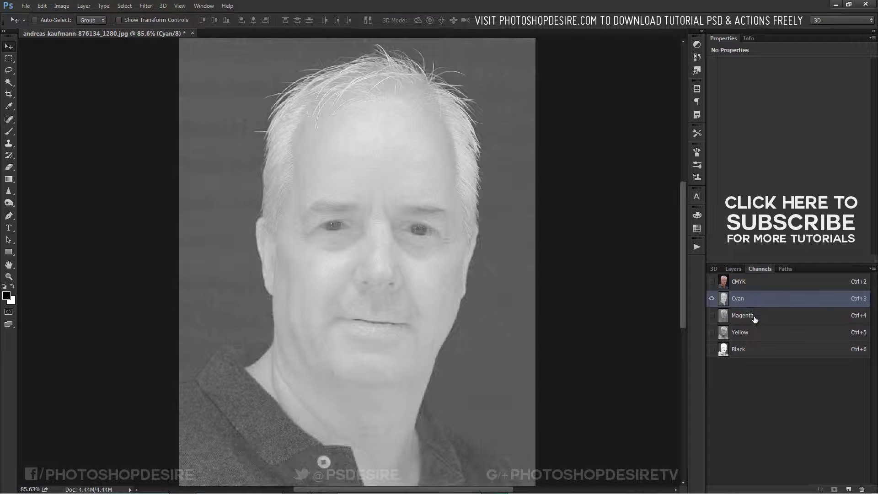
left_click(756, 317)
left_click(756, 335)
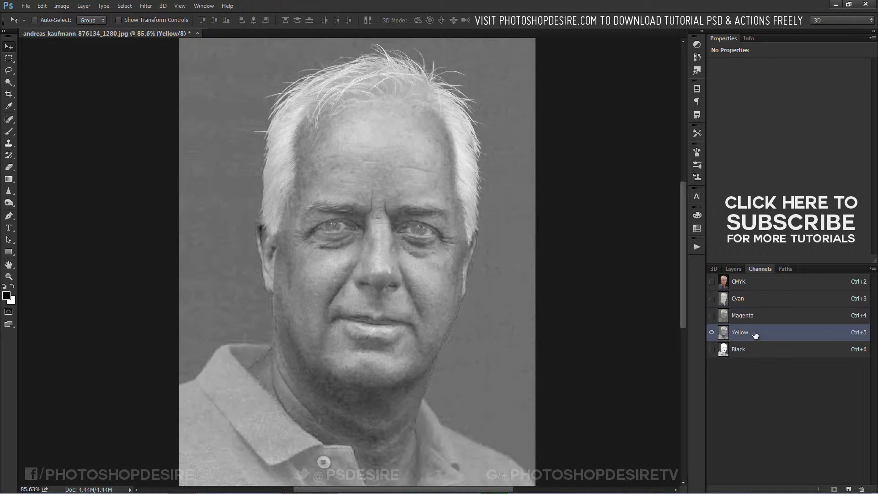
left_click(747, 348)
left_click(747, 334)
left_click(735, 317)
left_click(744, 334)
left_click(743, 320)
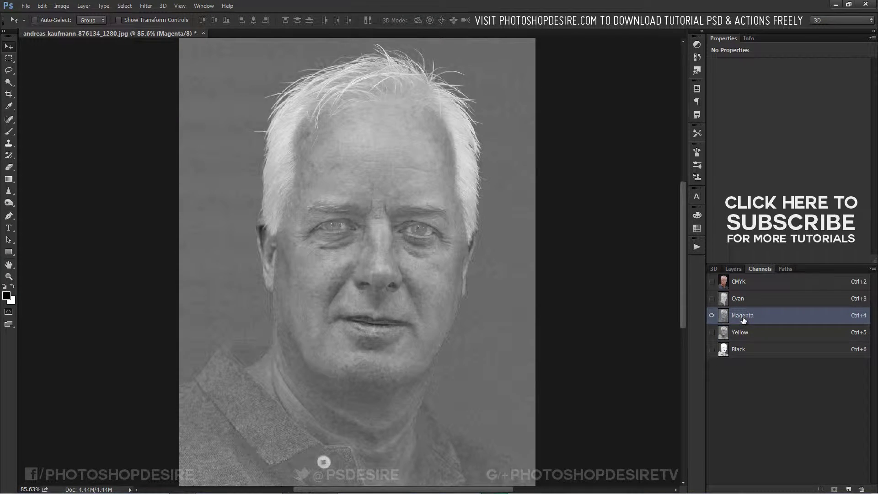
left_click(748, 335)
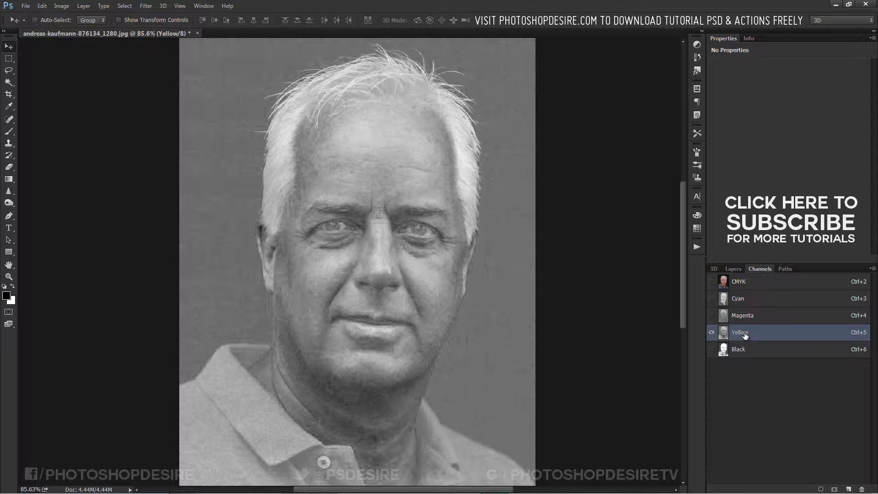
Step: Select the entire Yellow channel, then return to the CMYK composite and Layers list
key("ctrl+a")
left_click(712, 281)
left_click(734, 269)
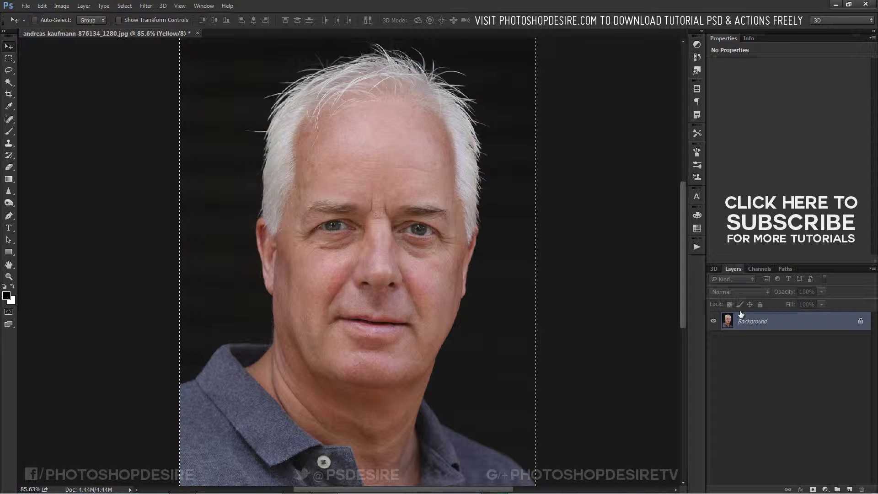
Step: Convert the image back to RGB Color mode
left_click(59, 6)
mouse_move(82, 17)
left_click(172, 51)
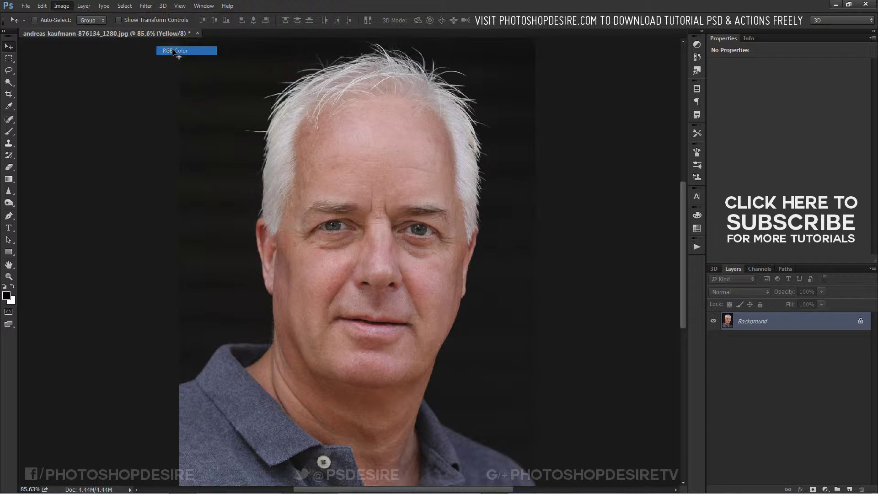
Step: Add a new Layer 1 and paste the copied grey Yellow-channel image into it
left_click(850, 489)
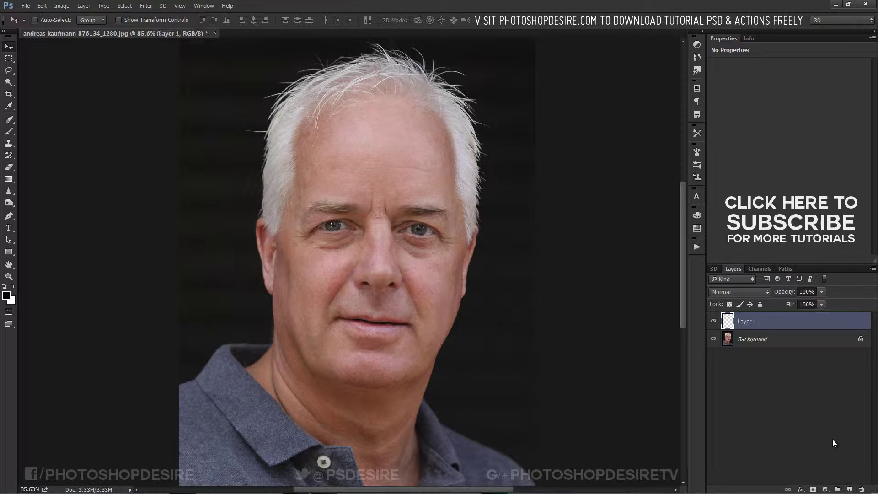
left_click(41, 6)
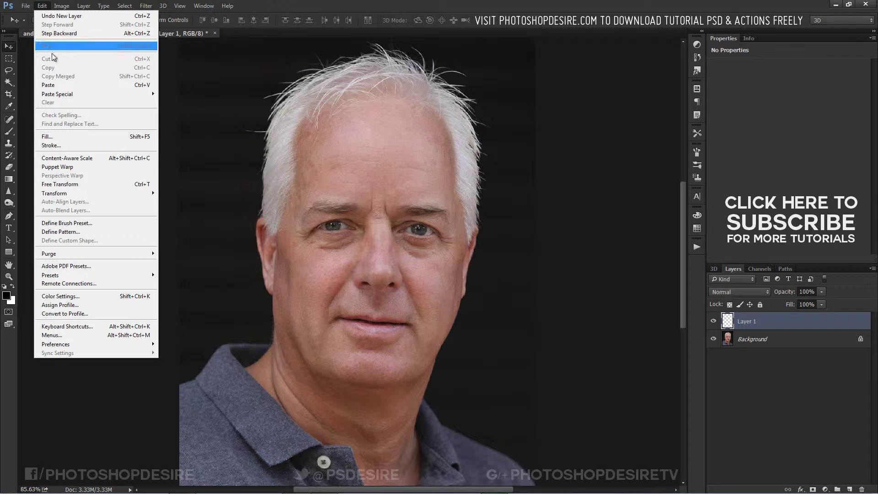
left_click(60, 88)
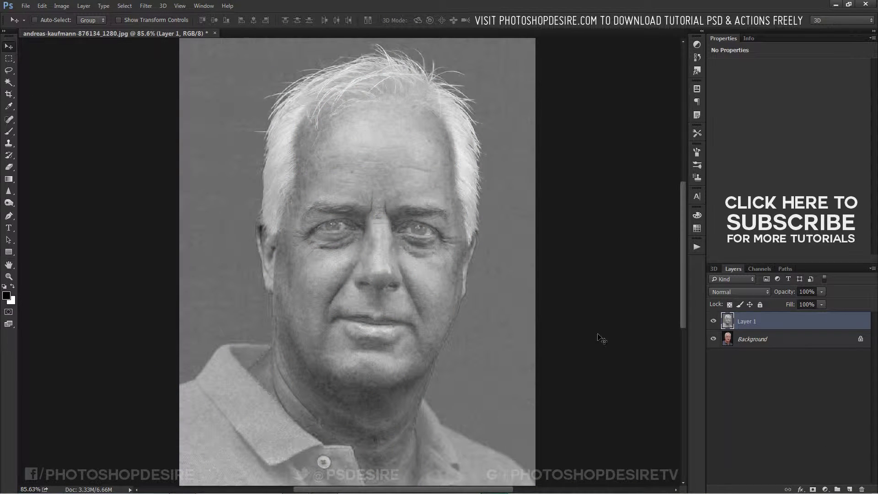
left_click(757, 325, "ctrl")
left_click(755, 323)
Step: Set Layer 1's blend mode to Soft Light
left_click(745, 291)
left_click(728, 182)
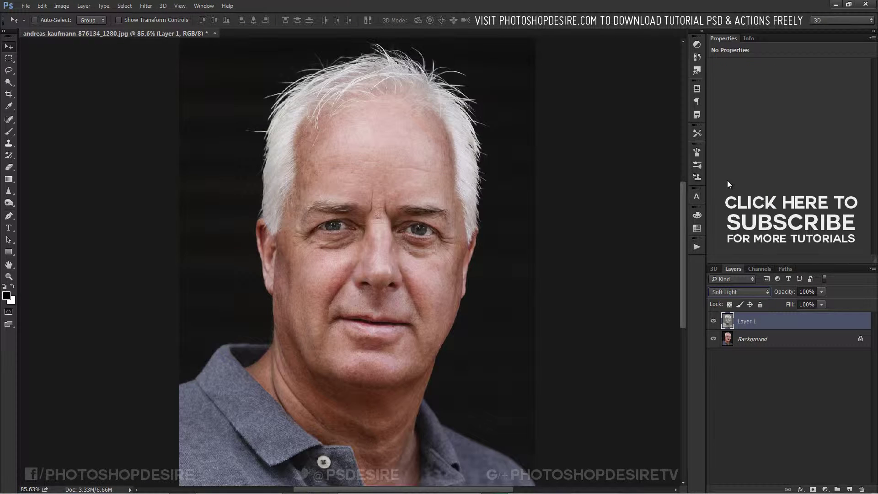
left_click(745, 323, "ctrl")
left_click(746, 324)
Step: Invert the tones of Layer 1 with Image > Adjustments > Invert
left_click(62, 7)
mouse_move(137, 29)
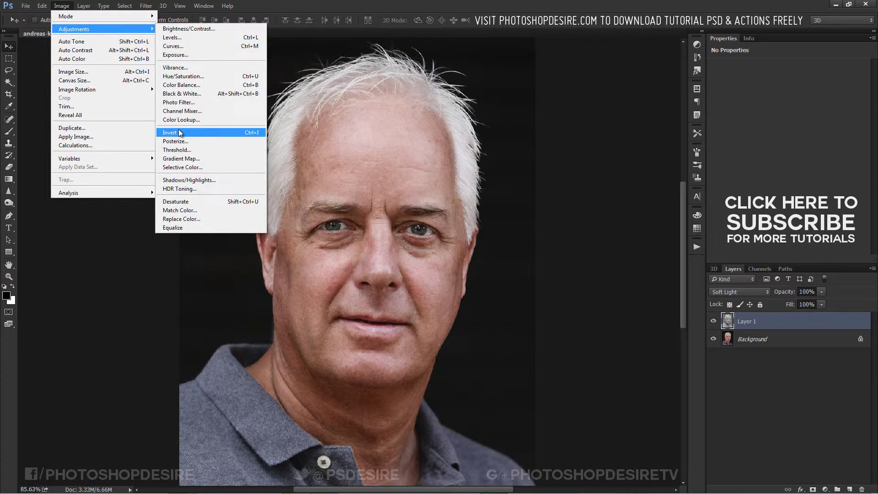
left_click(180, 133)
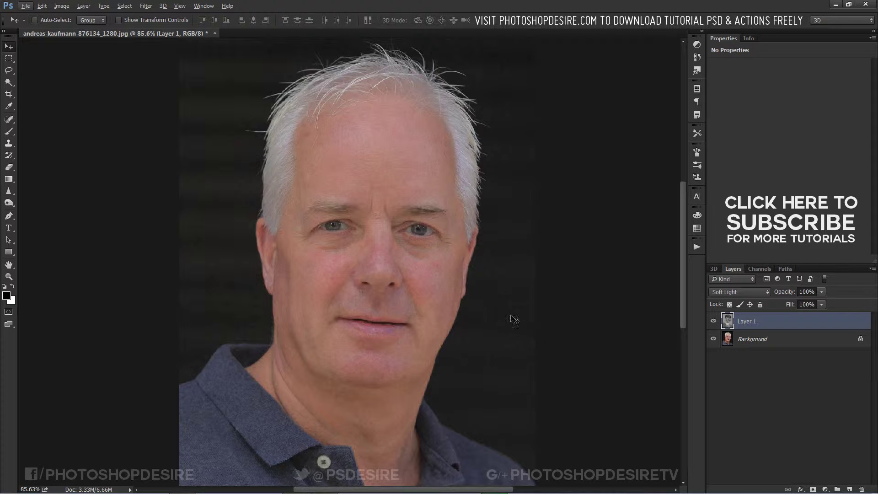
Step: Lower Layer 1's opacity to 70%
key("alt")
left_click(822, 292)
left_click_drag(804, 303, 799, 304)
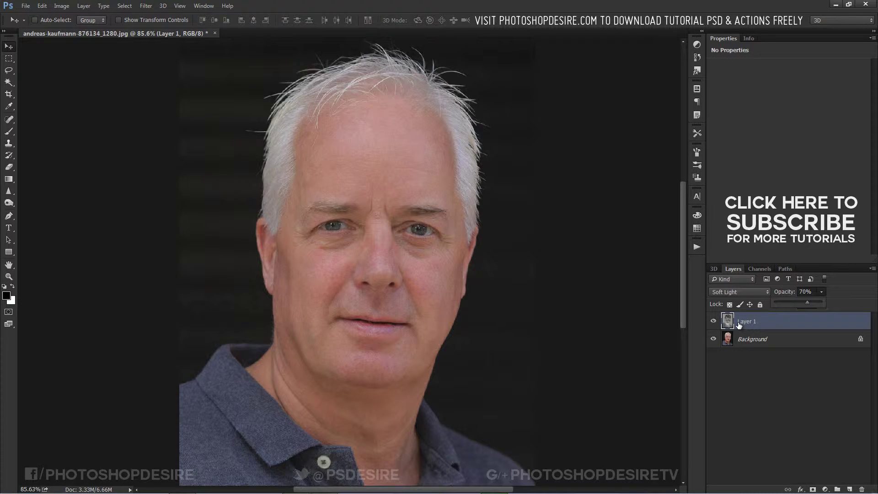
Step: Add a black hide-all layer mask to Layer 1 and select the mask
left_click(813, 488, "alt")
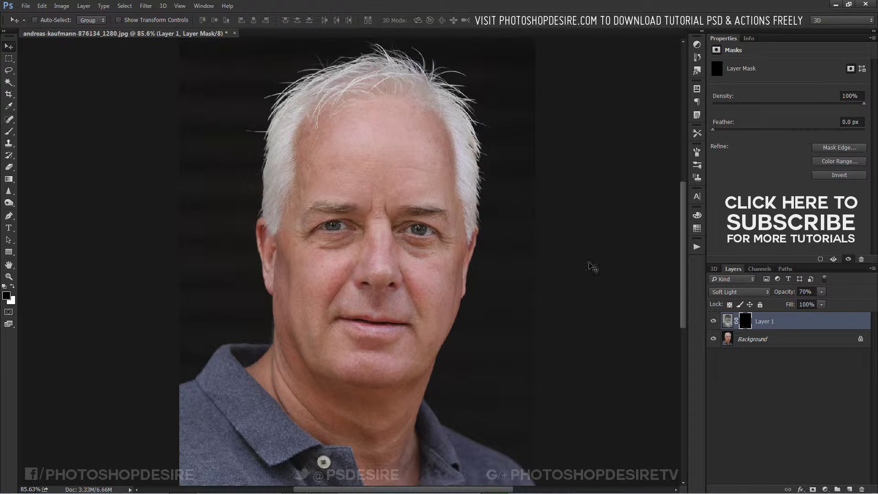
left_click(696, 245)
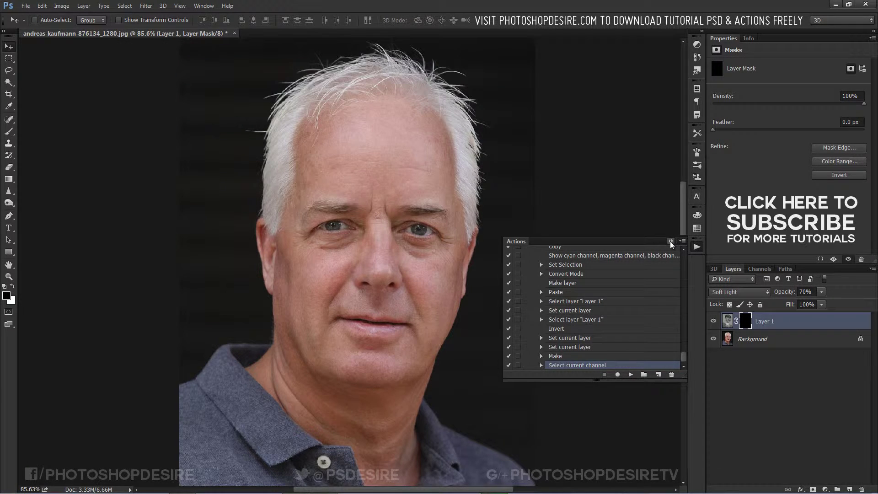
left_click(671, 241)
left_click(762, 359)
left_click(747, 323)
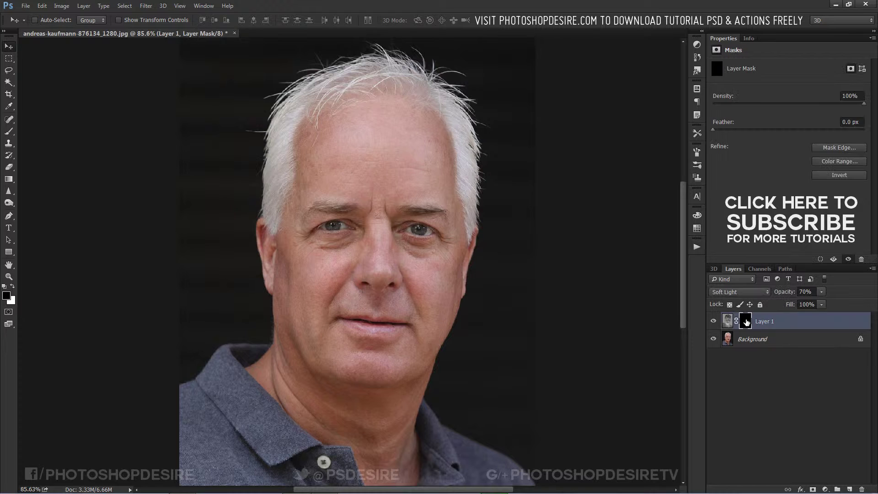
scroll(317, 261, "down", 1)
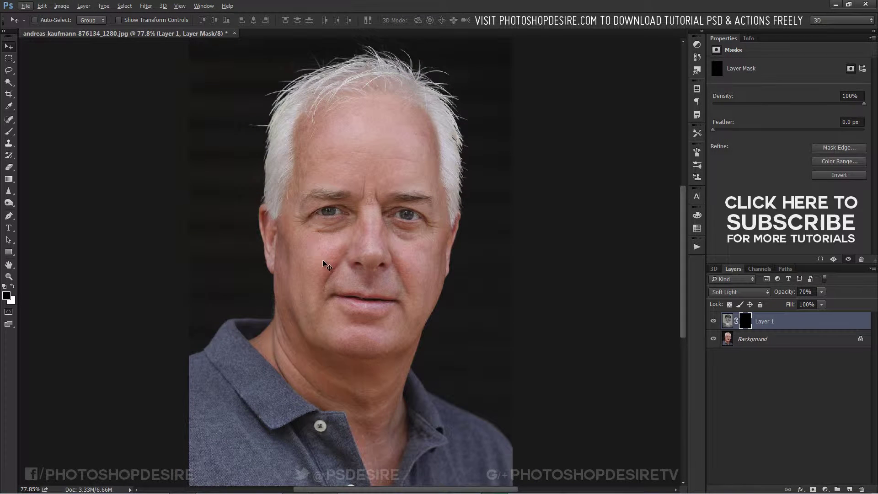
left_click(757, 364)
left_click(748, 324)
Step: Paint the softening back over the forehead and left temple with a large white brush
left_click(8, 134)
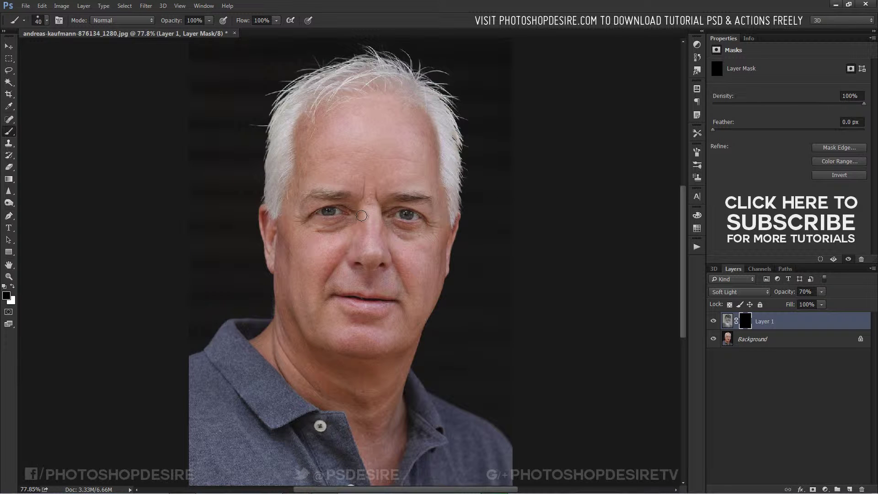
key("bracketright")
key("bracketright")
key("bracketright")
key("bracketright")
key("bracketright")
key("bracketright")
key("bracketright")
left_click(13, 286)
mouse_move(357, 121)
left_mouse_down()
mouse_move(353, 108)
mouse_move(394, 112)
mouse_move(419, 153)
mouse_move(435, 226)
mouse_move(421, 315)
left_mouse_up()
left_click(713, 339)
left_click(713, 339)
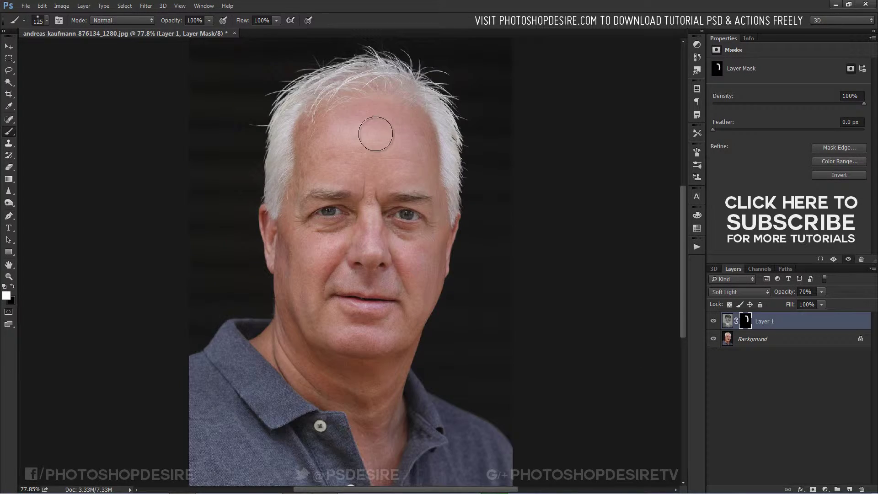
mouse_move(366, 115)
left_mouse_down()
mouse_move(316, 130)
mouse_move(314, 174)
mouse_move(288, 230)
mouse_move(285, 328)
mouse_move(308, 376)
mouse_move(352, 391)
mouse_move(335, 267)
mouse_move(327, 263)
mouse_move(329, 168)
mouse_move(345, 142)
mouse_move(360, 200)
mouse_move(374, 146)
mouse_move(357, 136)
mouse_move(391, 181)
mouse_move(404, 153)
mouse_move(412, 174)
mouse_move(407, 148)
mouse_move(425, 246)
mouse_move(389, 311)
mouse_move(399, 196)
mouse_move(354, 305)
mouse_move(367, 338)
mouse_move(363, 365)
mouse_move(354, 361)
mouse_move(380, 435)
mouse_move(406, 275)
mouse_move(399, 331)
mouse_move(346, 333)
mouse_move(332, 347)
mouse_move(346, 349)
mouse_move(313, 335)
mouse_move(323, 347)
mouse_move(266, 287)
mouse_move(281, 274)
mouse_move(309, 291)
mouse_move(273, 182)
left_mouse_up()
scroll(351, 327, "down", 3)
key("bracketleft")
key("bracketleft")
key("bracketleft")
key("bracketleft")
key("bracketleft")
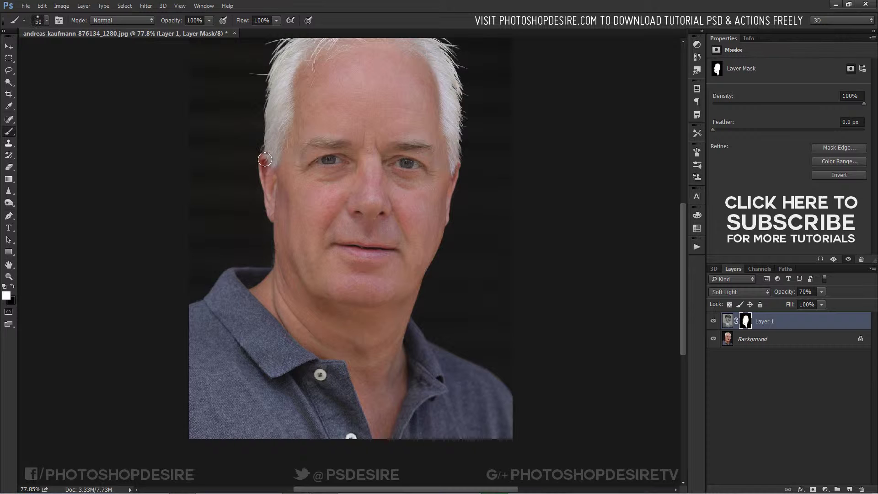
key("bracketleft")
Step: In the mask view, paint white over the grey spots near the mouth and along the nose
left_click(745, 323, "alt")
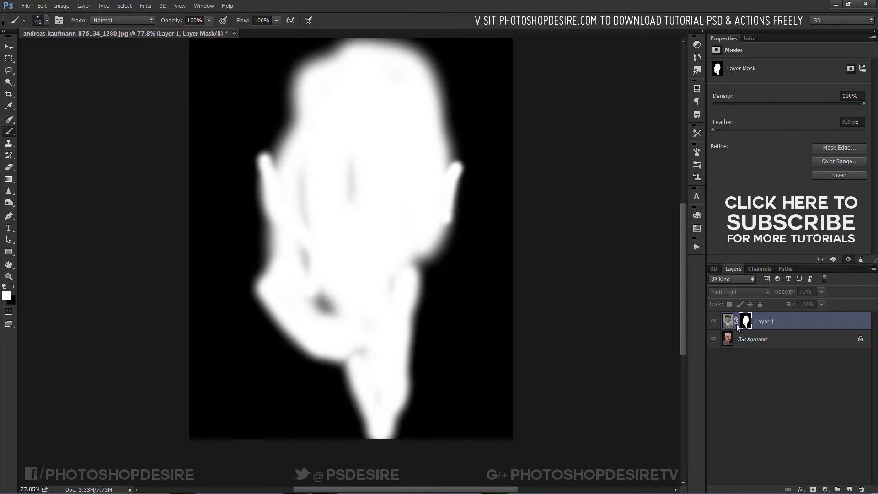
mouse_move(295, 236)
left_mouse_down()
mouse_move(312, 303)
mouse_move(327, 323)
mouse_move(310, 299)
mouse_move(334, 308)
left_mouse_up()
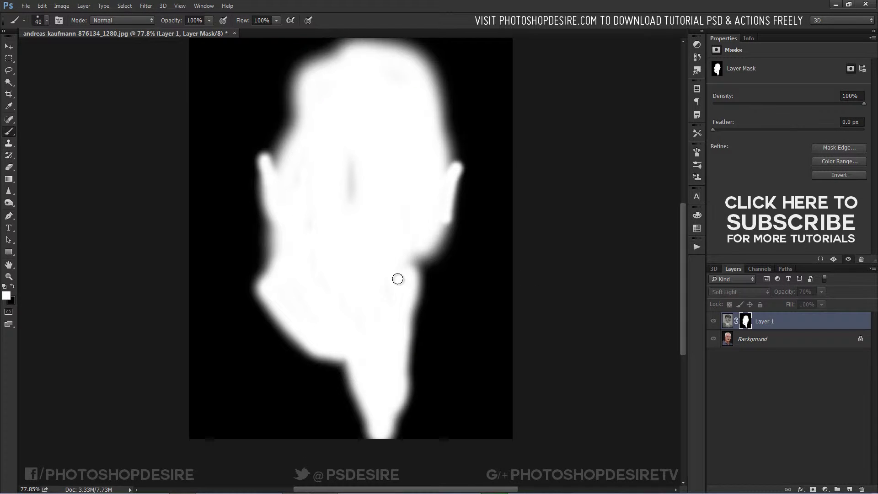
left_click_drag(304, 171, 362, 198)
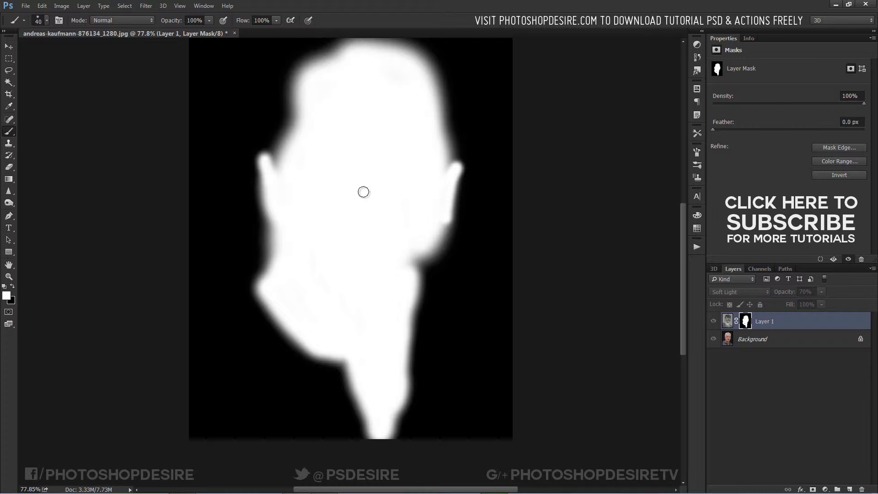
left_click(747, 324, "alt")
Step: With a smaller black brush, mask the softening off both eyes, the lips and both eyebrows
scroll(411, 191, "up", 3)
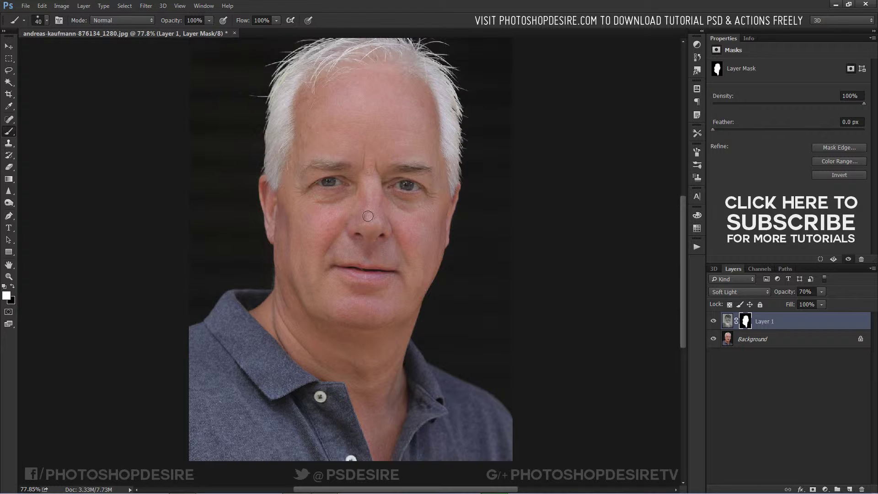
scroll(340, 227, "up", 5)
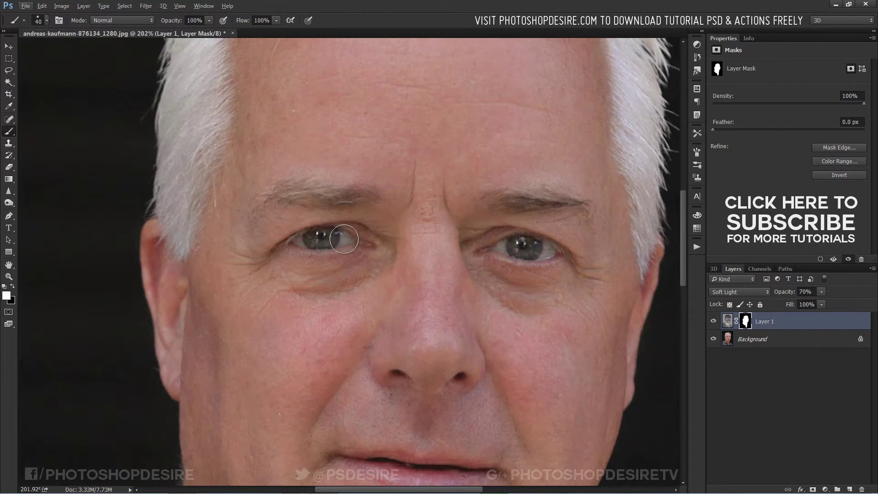
key("x")
key("bracketleft")
key("bracketleft")
mouse_move(300, 243)
left_mouse_down()
mouse_move(351, 242)
mouse_move(300, 243)
left_mouse_up()
mouse_move(521, 260)
left_mouse_down()
mouse_move(494, 247)
mouse_move(525, 246)
mouse_move(522, 240)
mouse_move(542, 247)
mouse_move(513, 249)
mouse_move(548, 251)
left_mouse_up()
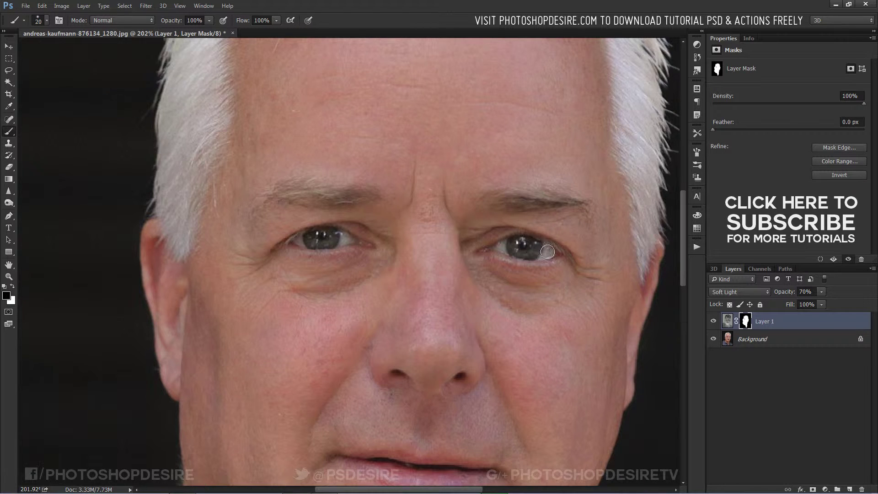
scroll(547, 252, "down", 3)
mouse_move(463, 390)
left_mouse_down()
mouse_move(425, 393)
mouse_move(461, 379)
mouse_move(359, 369)
mouse_move(401, 382)
mouse_move(486, 381)
mouse_move(419, 394)
left_mouse_up()
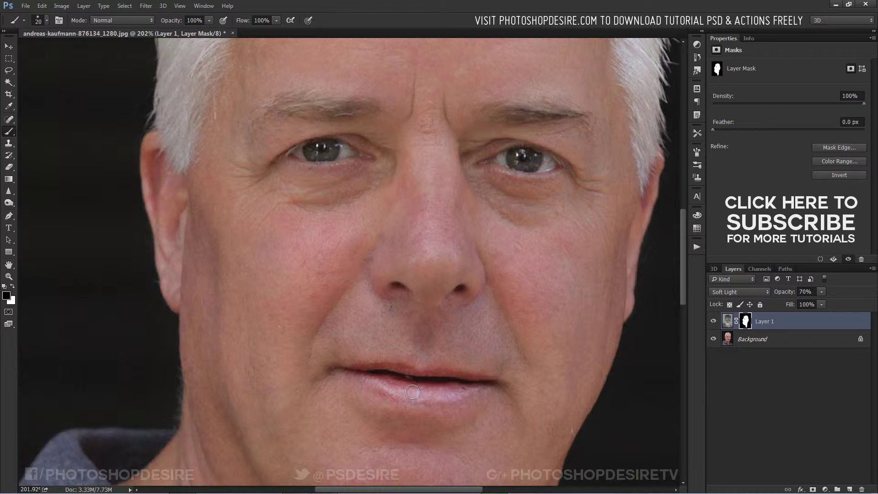
mouse_move(261, 124)
left_mouse_down()
mouse_move(280, 109)
mouse_move(360, 108)
mouse_move(307, 103)
left_mouse_up()
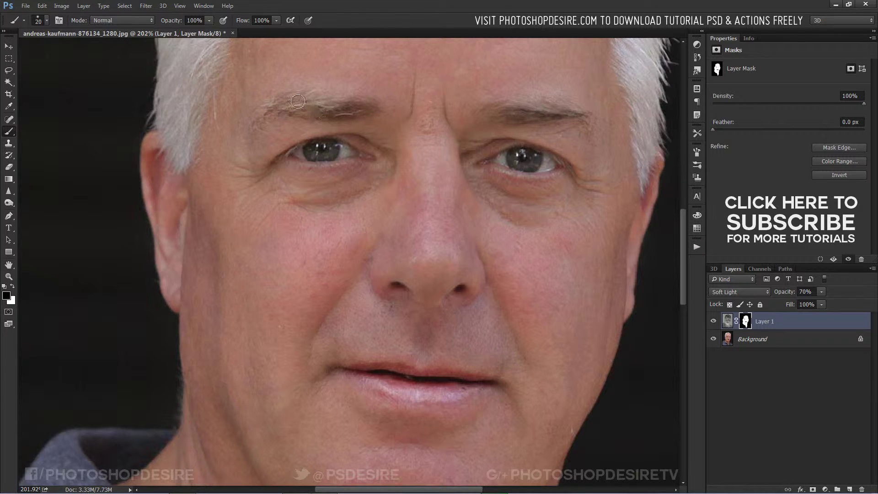
mouse_move(509, 113)
left_mouse_down()
mouse_move(578, 115)
mouse_move(591, 127)
mouse_move(470, 117)
left_mouse_up()
scroll(422, 219, "down", 1)
scroll(423, 219, "down", 4)
scroll(366, 335, "up", 2)
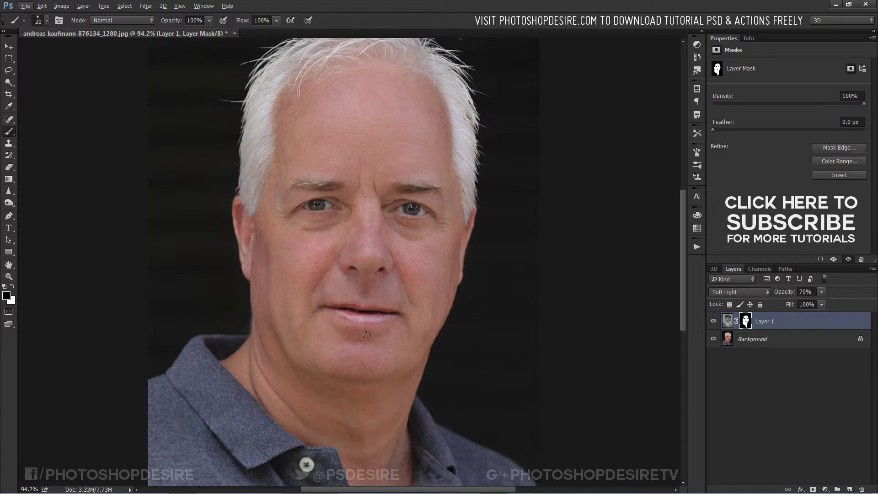
Step: Restore white as the foreground colour and compare the portrait with and without softening
key("x")
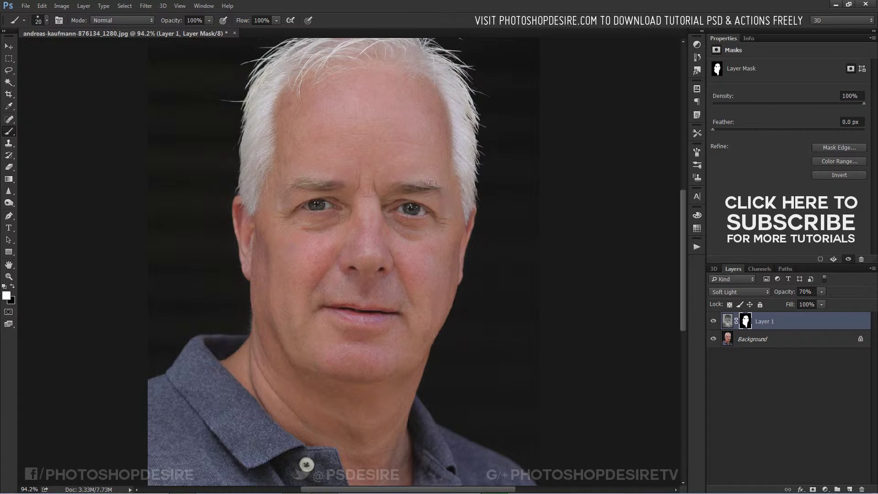
scroll(291, 160, "down", 2)
scroll(291, 160, "up", 1)
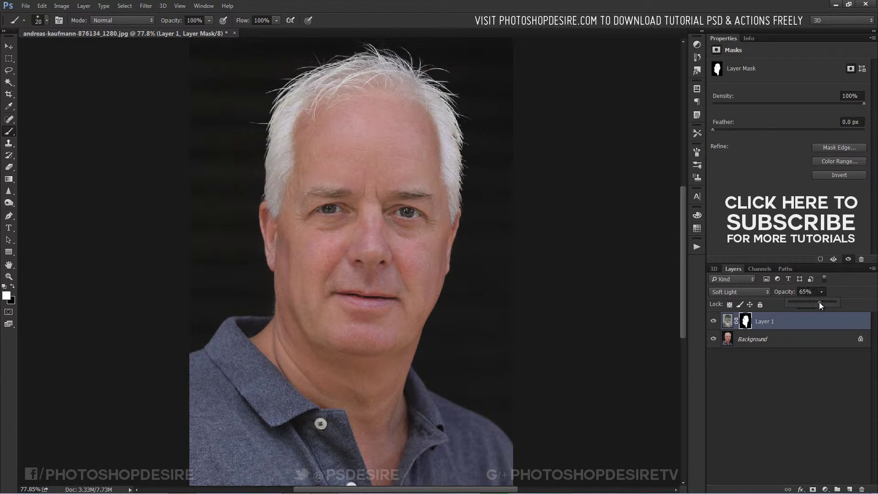
scroll(471, 231, "up", 1)
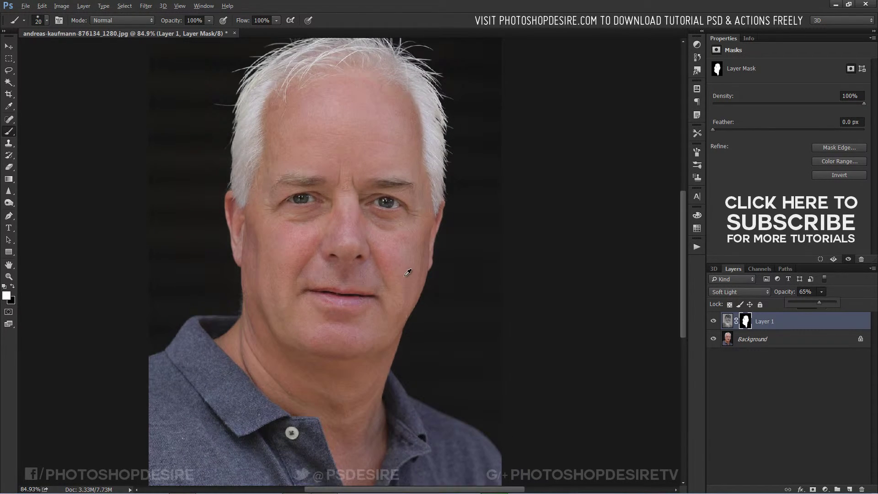
scroll(478, 212, "down", 2)
left_click(714, 340, "alt")
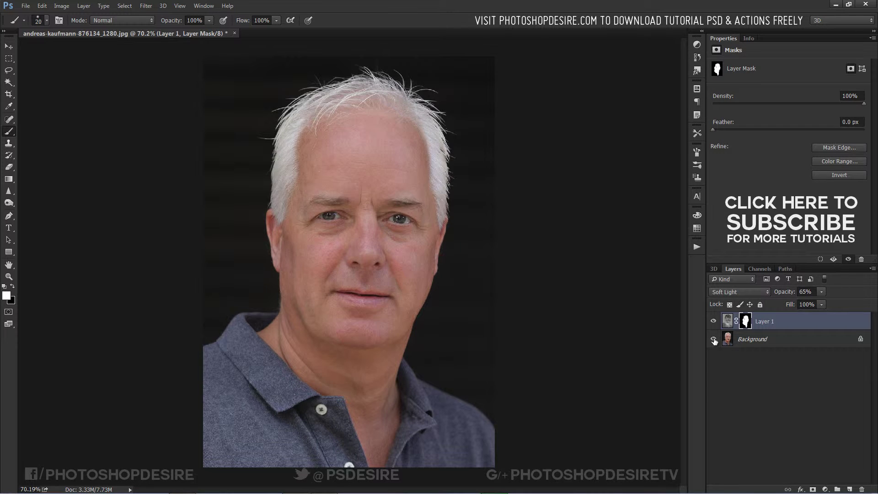
left_click(714, 340, "alt")
left_click(714, 340, "alt")
left_click(715, 340, "alt")
left_click(714, 340, "alt")
left_click(714, 340, "alt")
left_click(715, 340, "alt")
Step: Lower Layer 1's opacity to 60% and compare it against the original
left_click_drag(819, 304, 820, 303)
left_click(714, 340, "alt")
left_click(714, 341, "alt")
left_click(714, 341, "alt")
left_click(714, 341, "alt")
left_click(714, 341, "alt")
left_click(714, 341, "alt")
left_click(714, 341, "alt")
Step: Keep the brush opacity at 48%, compare the result again, and switch to the Move tool
scroll(324, 206, "up", 3)
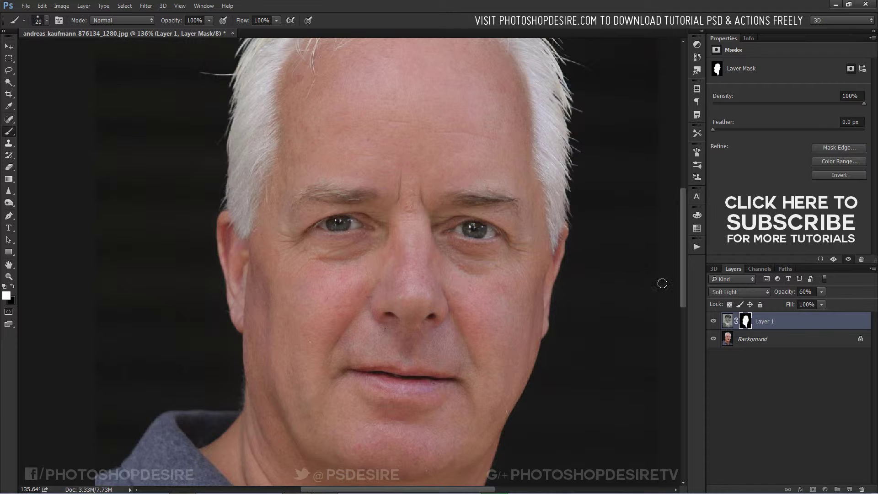
left_click(208, 21)
left_click(356, 197)
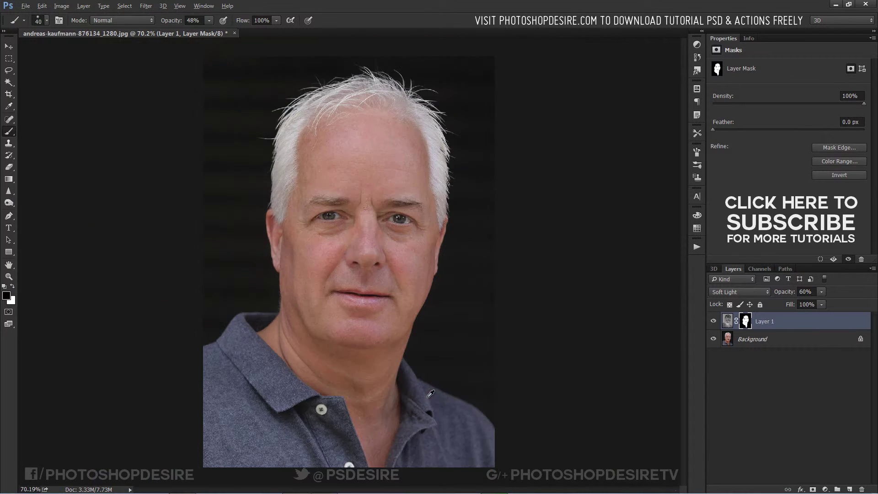
scroll(317, 210, "down", 3)
left_click(712, 340, "alt")
left_click(712, 340, "alt")
left_click(713, 339, "alt")
left_click(713, 340, "alt")
left_click(712, 340, "alt")
left_click(713, 340, "alt")
left_click(713, 340, "alt")
left_click(713, 340, "alt")
left_click(9, 46)
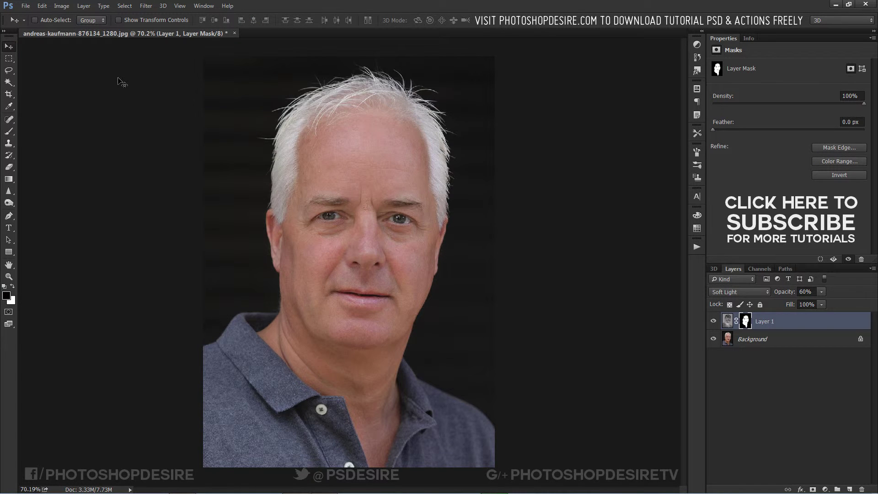
Step: Open the second portrait, adolf-zika-872335_1920.jpg
left_click(26, 6)
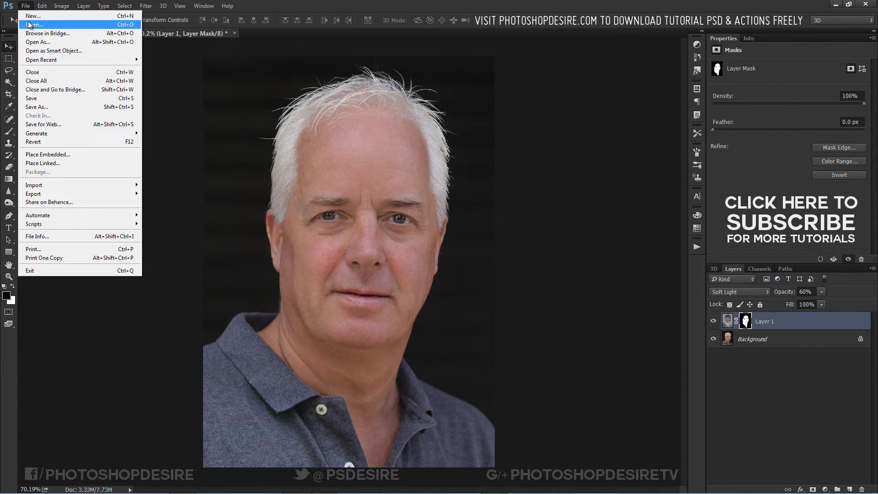
left_click(29, 24)
left_click(518, 143)
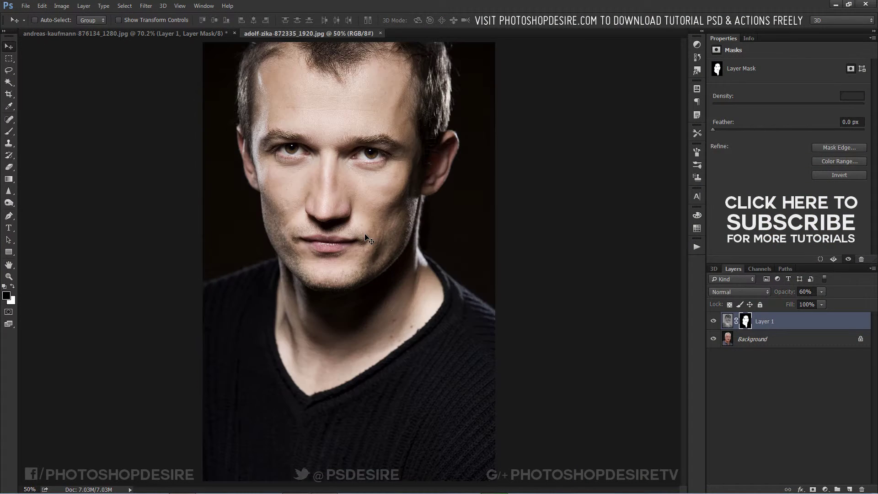
Step: Select the 'reduce skin flaws' action in the PSDESIRE set in the Actions panel
left_click(696, 247)
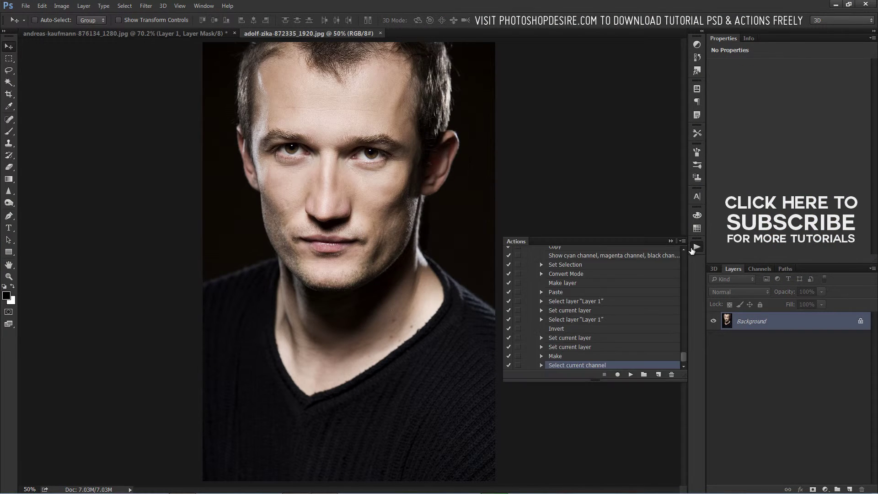
left_click_drag(686, 361, 686, 337)
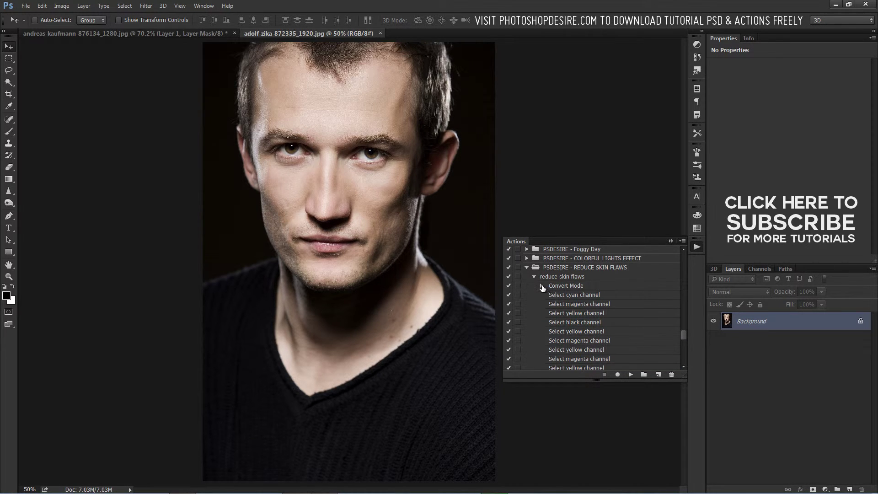
left_click(541, 286)
left_click(533, 277)
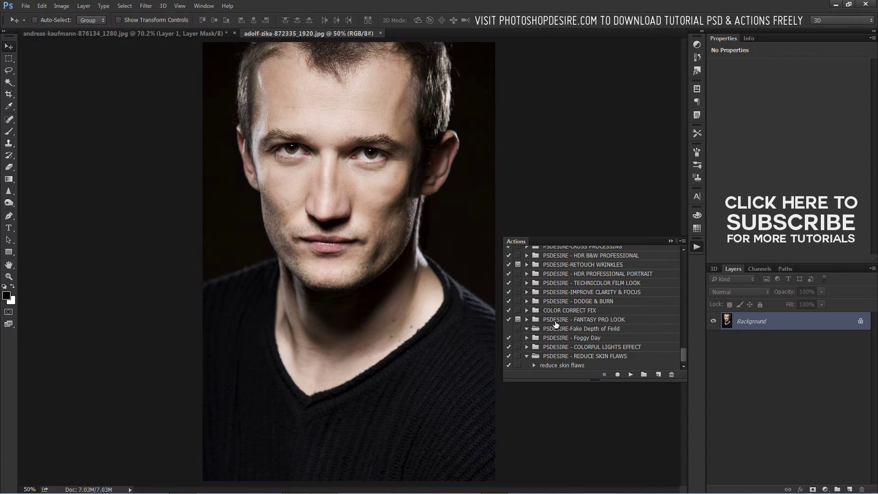
left_click(560, 366)
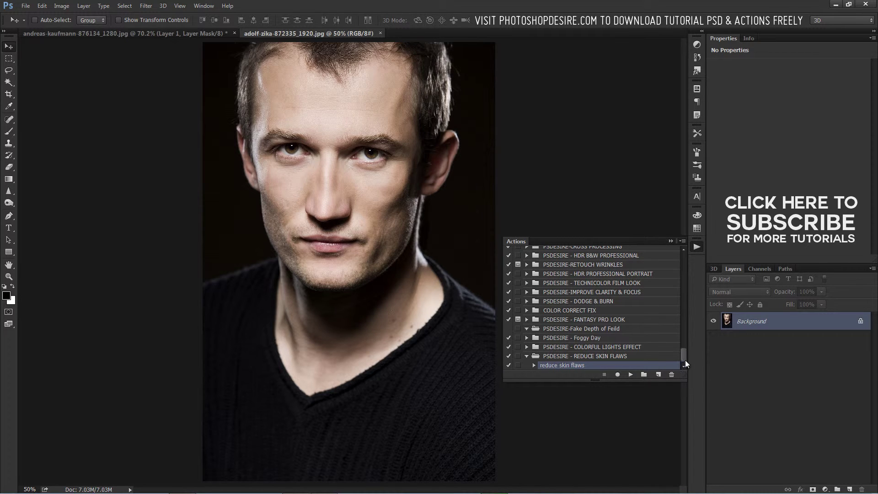
Step: Play the 'reduce skin flaws' action, keep Layer 1 at 70% opacity, and disable its layer mask
left_click(631, 375)
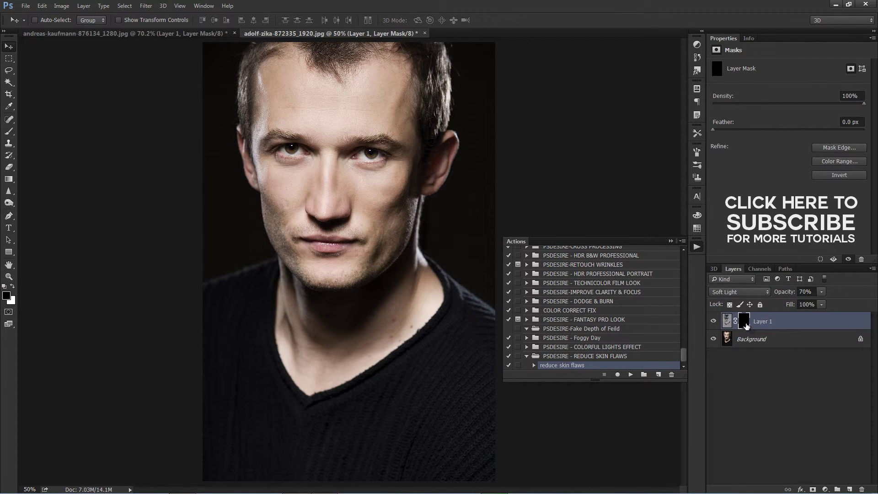
left_click(821, 292)
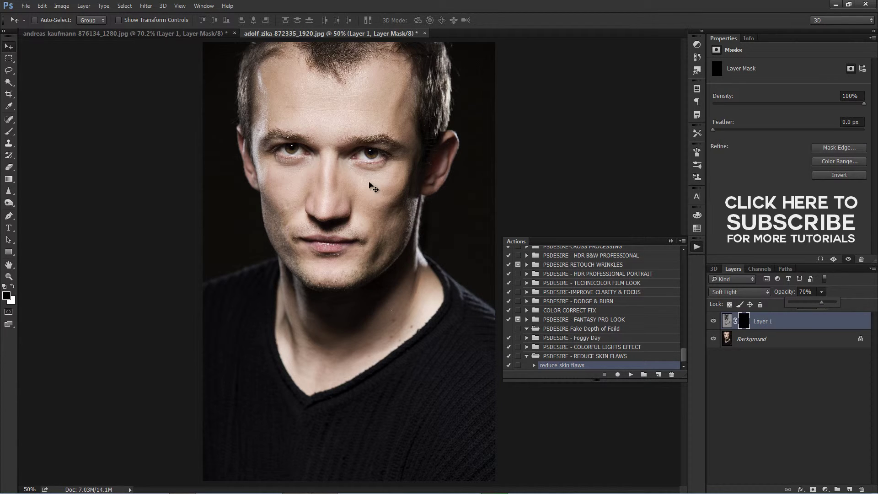
left_click(745, 321)
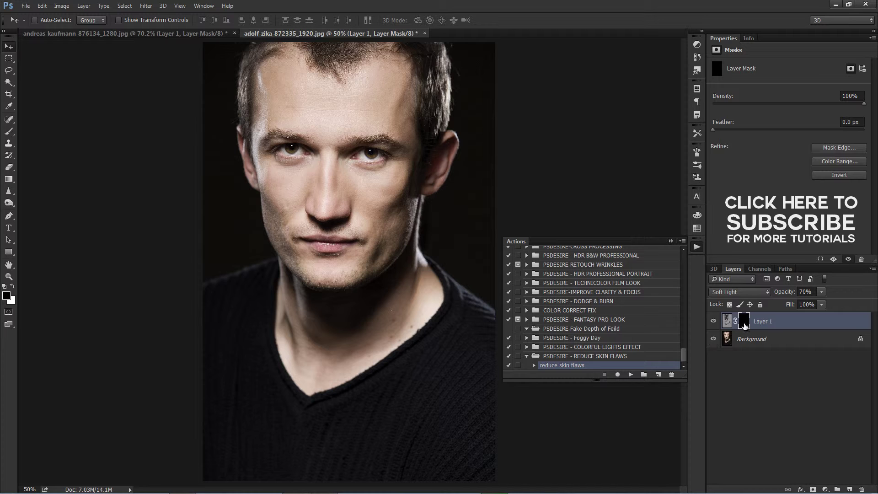
right_click(742, 324)
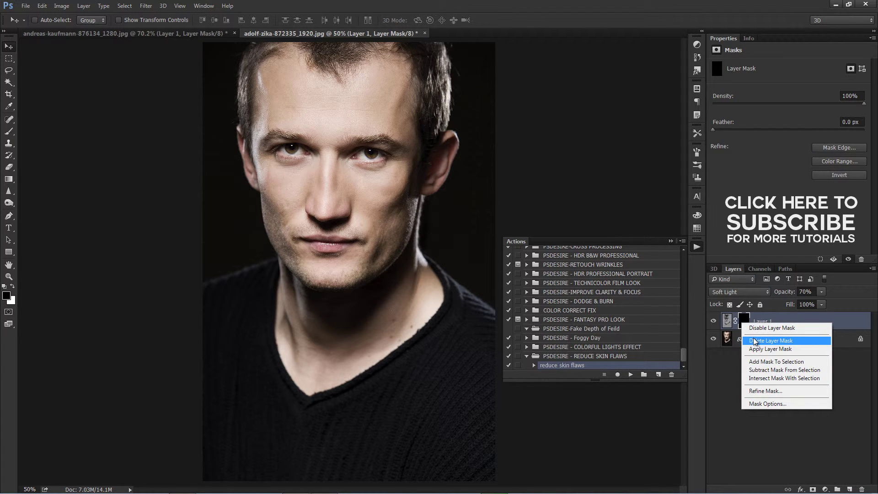
left_click(753, 328)
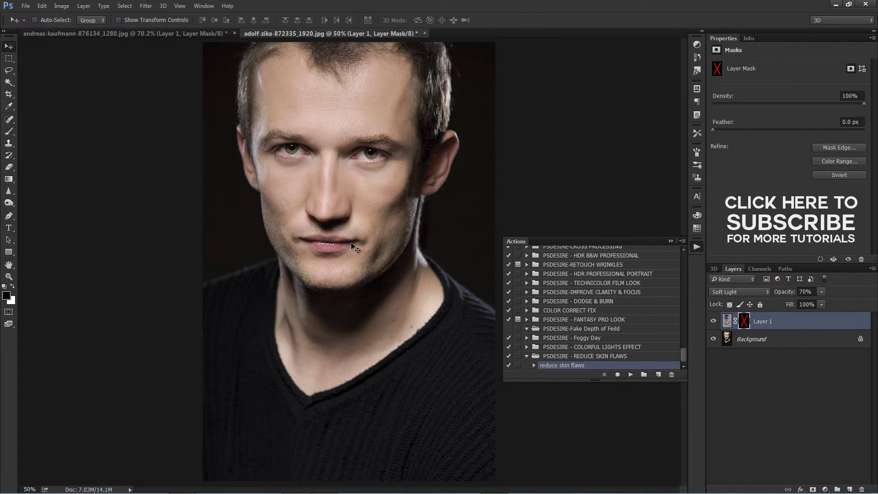
Step: Compare the portrait with and without the softening, then collapse the Actions panel
left_click(714, 337, "alt")
left_click(713, 338, "alt")
left_click(712, 338, "alt")
left_click(713, 338, "alt")
left_click(712, 338, "alt")
left_click(713, 338, "alt")
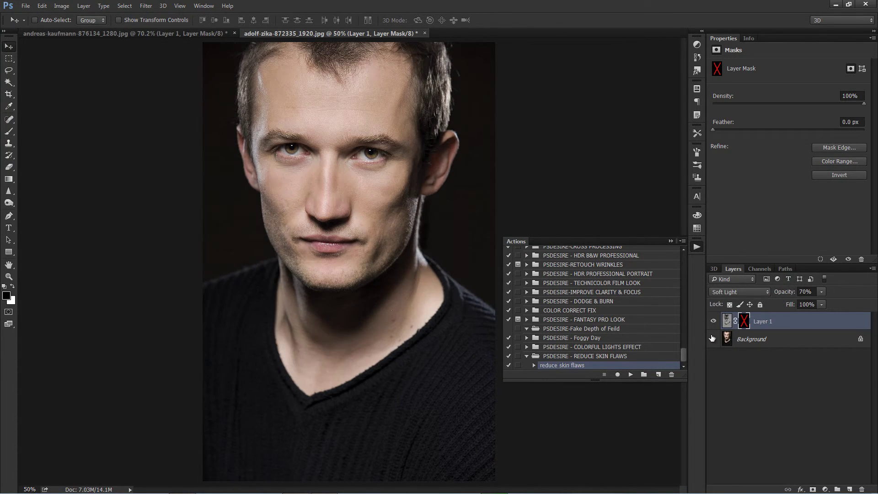
left_click(712, 338, "alt")
left_click(712, 338, "alt")
left_click(713, 338, "alt")
left_click(712, 338, "alt")
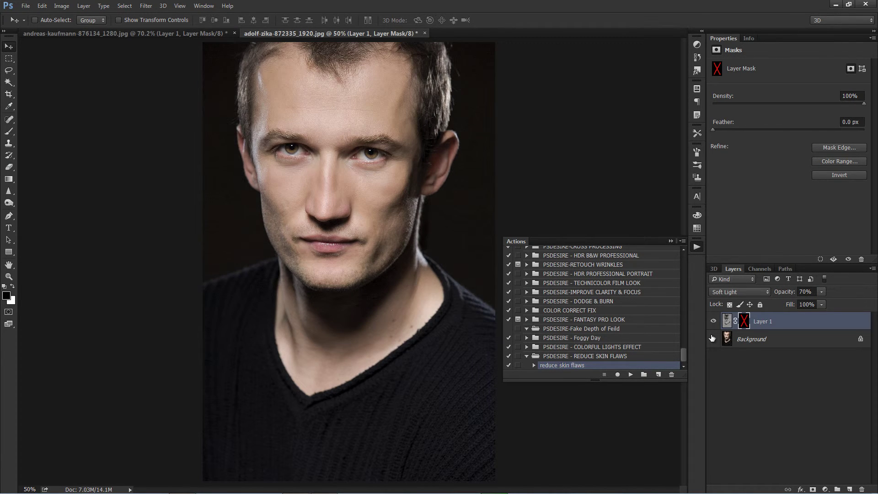
left_click(670, 241)
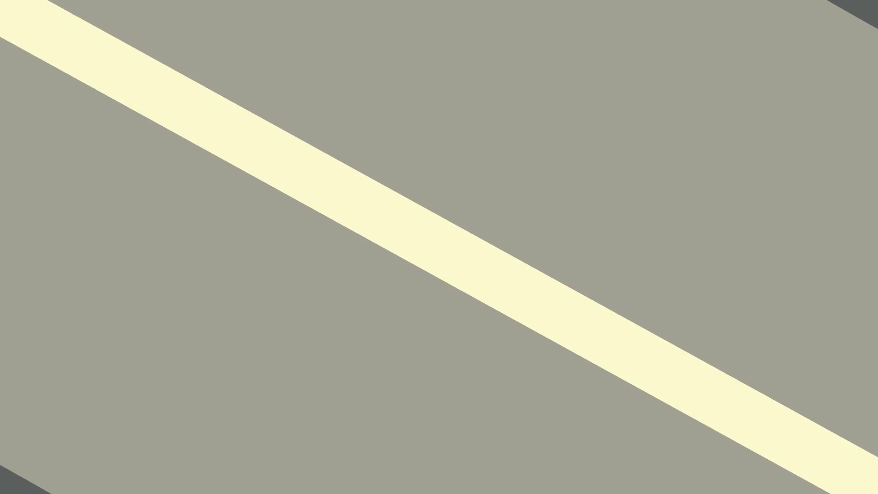